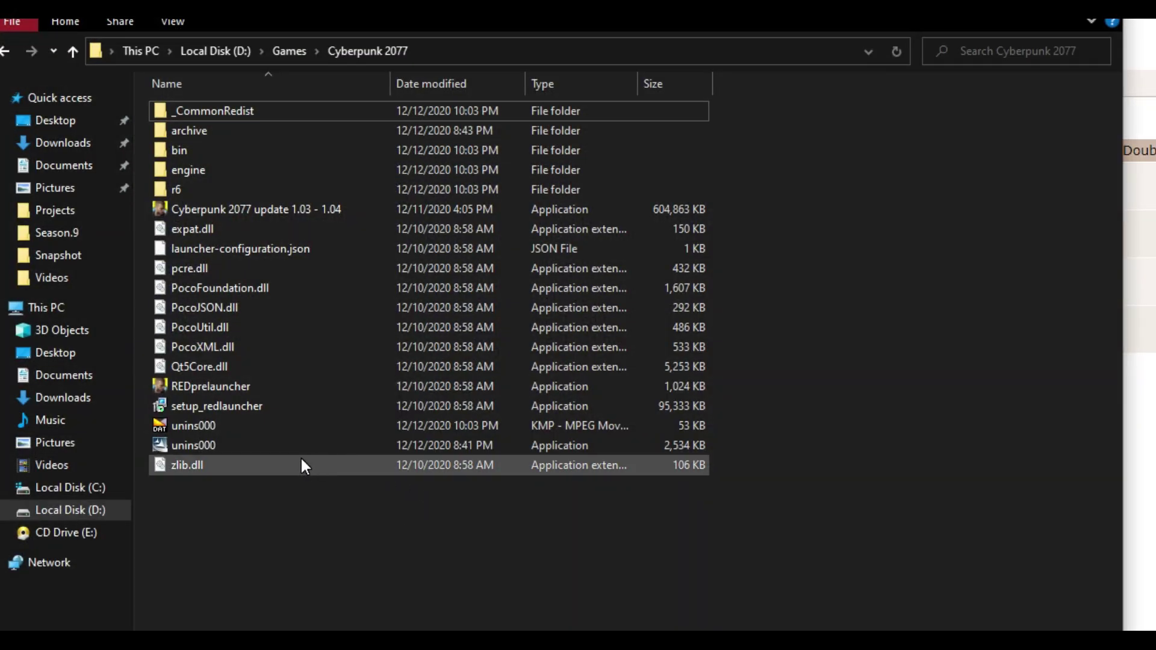
# Check Downloads, then open D:\Games\Cyberpunk 2077 from Local Disk (D:).
pyautogui.click(110, 510)
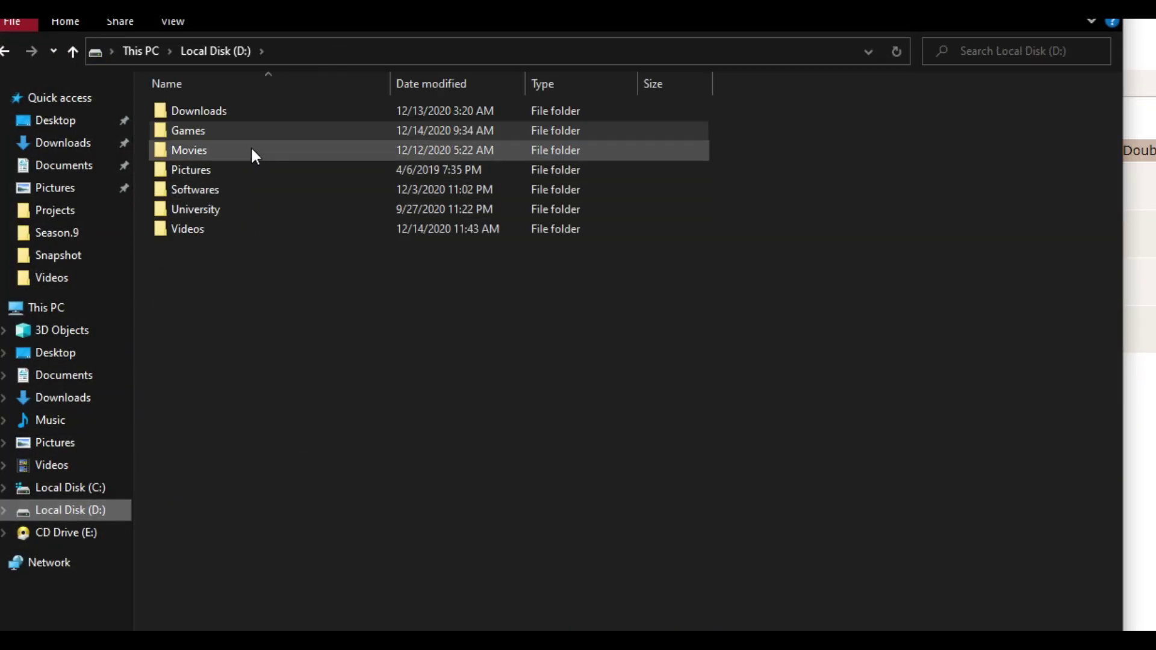
pyautogui.doubleClick(218, 113)
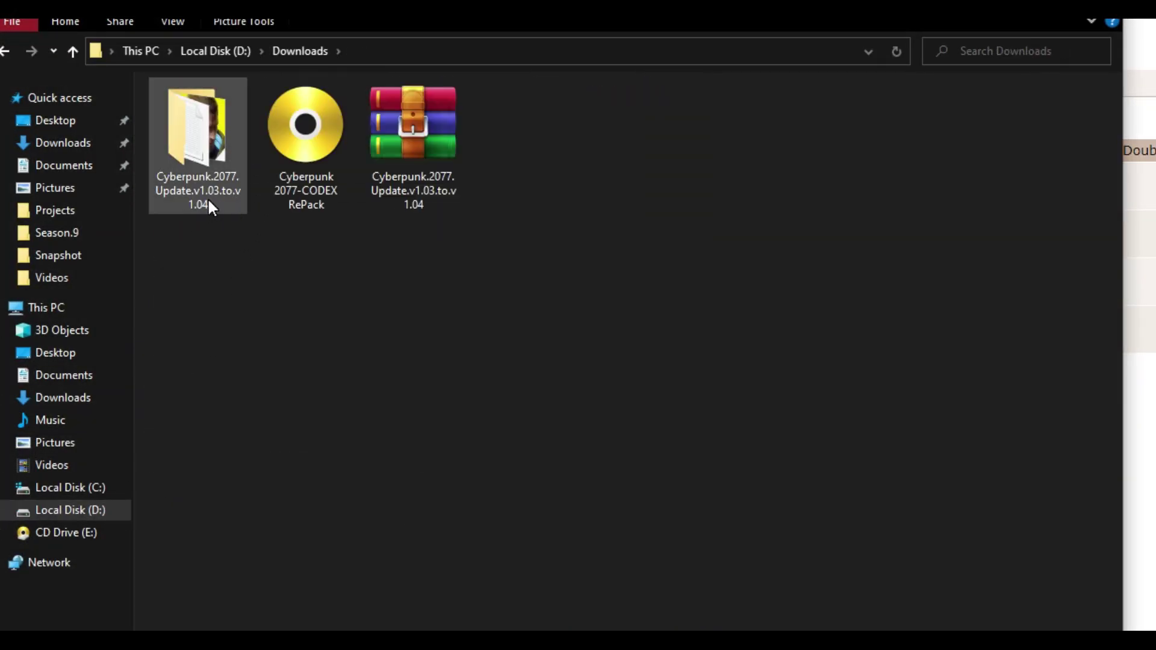
pyautogui.click(96, 520)
pyautogui.doubleClick(224, 124)
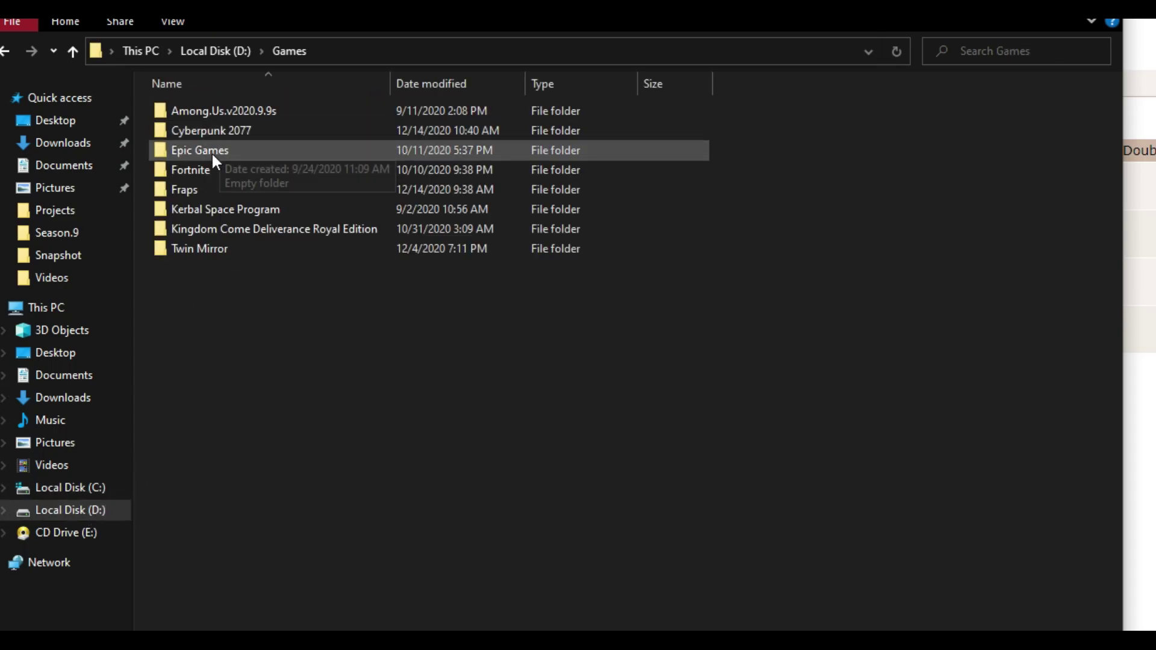
pyautogui.doubleClick(244, 130)
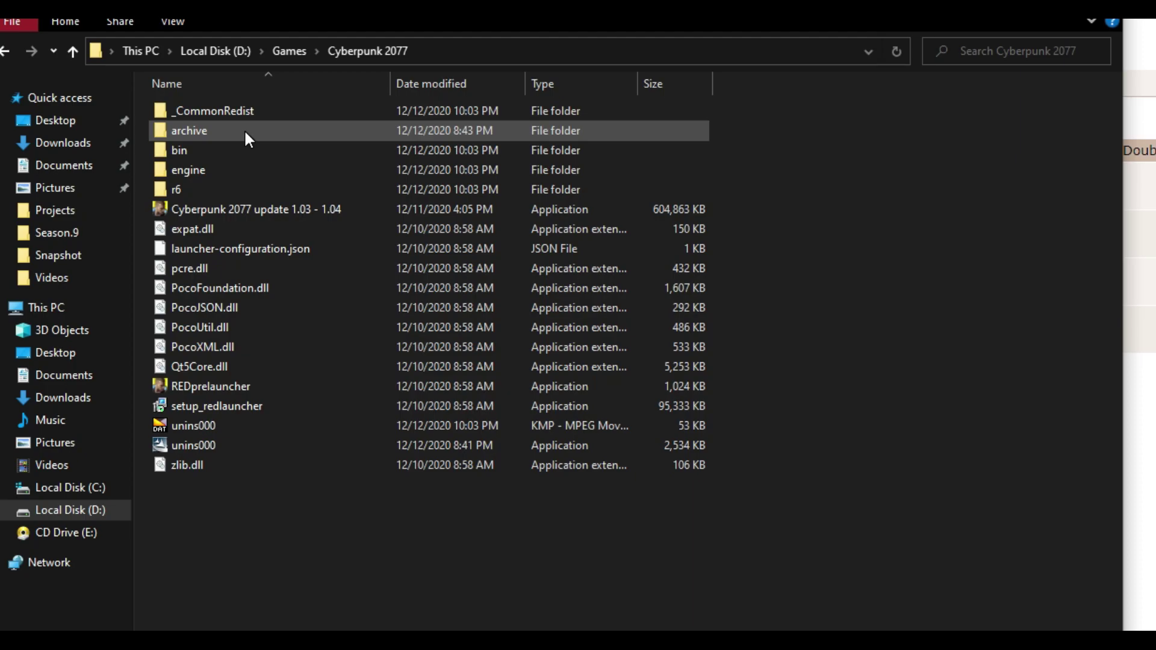
pyautogui.click(270, 209)
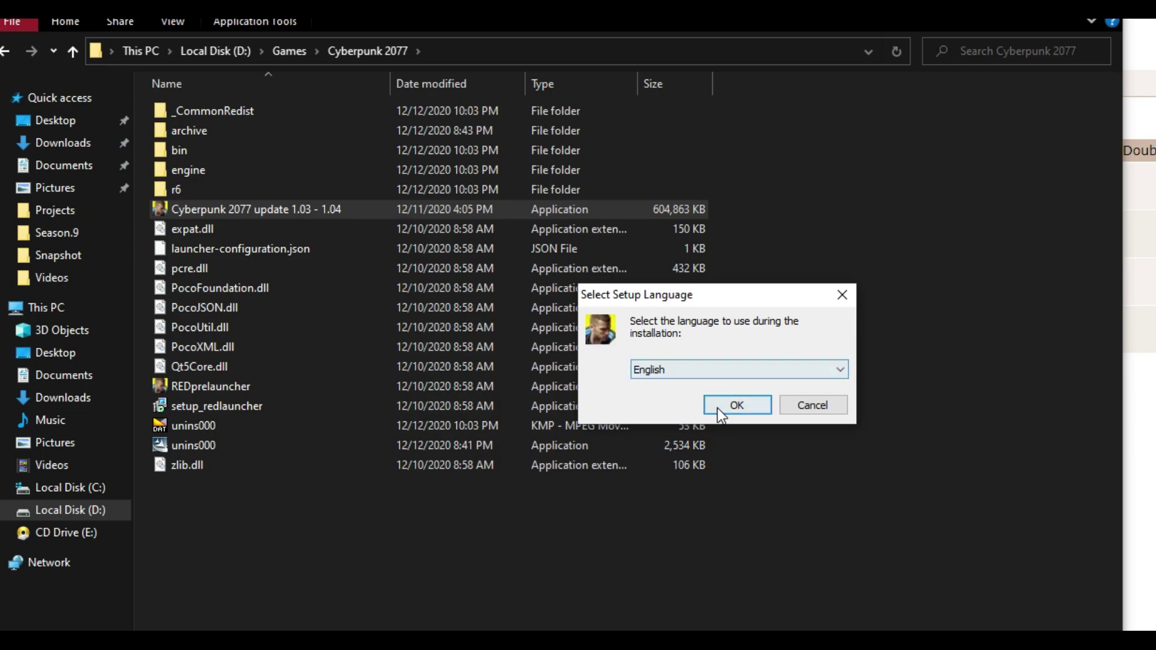
pyautogui.click(809, 405)
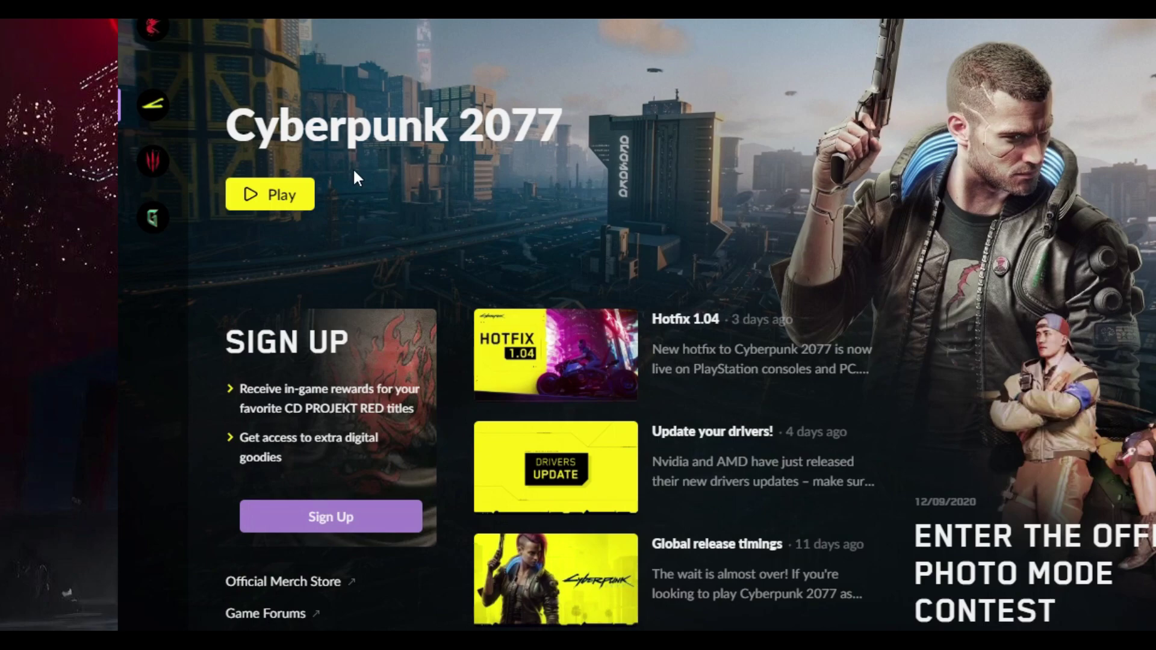
# Launch Cyberpunk 2077 with the launcher's yellow Play button.
pyautogui.click(276, 207)
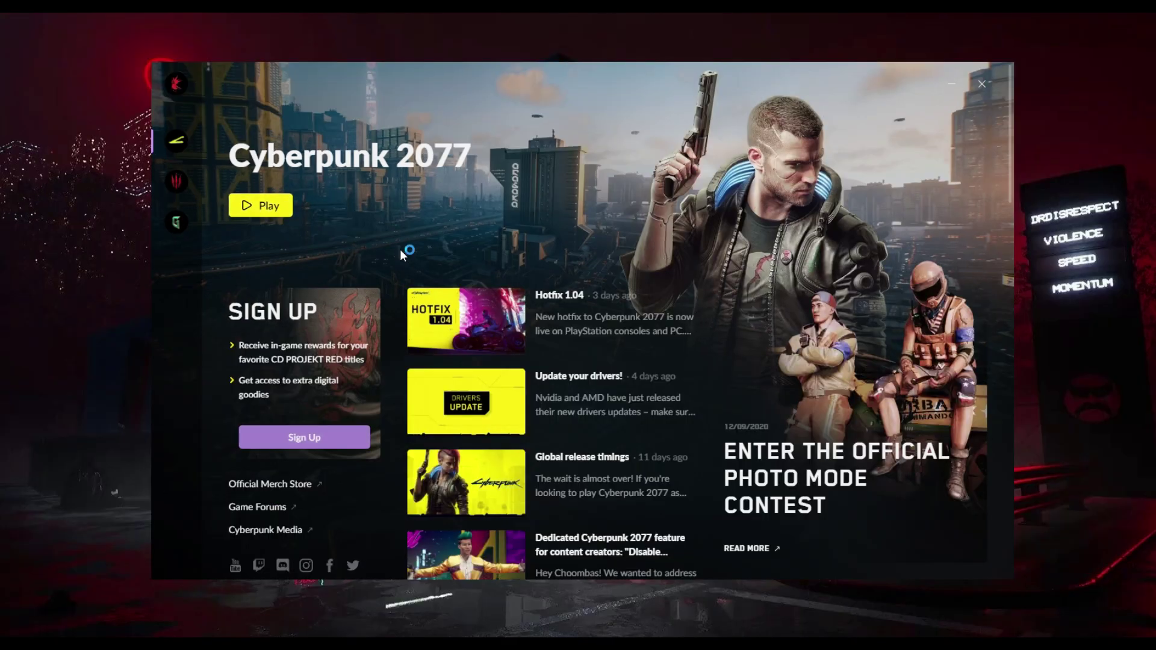